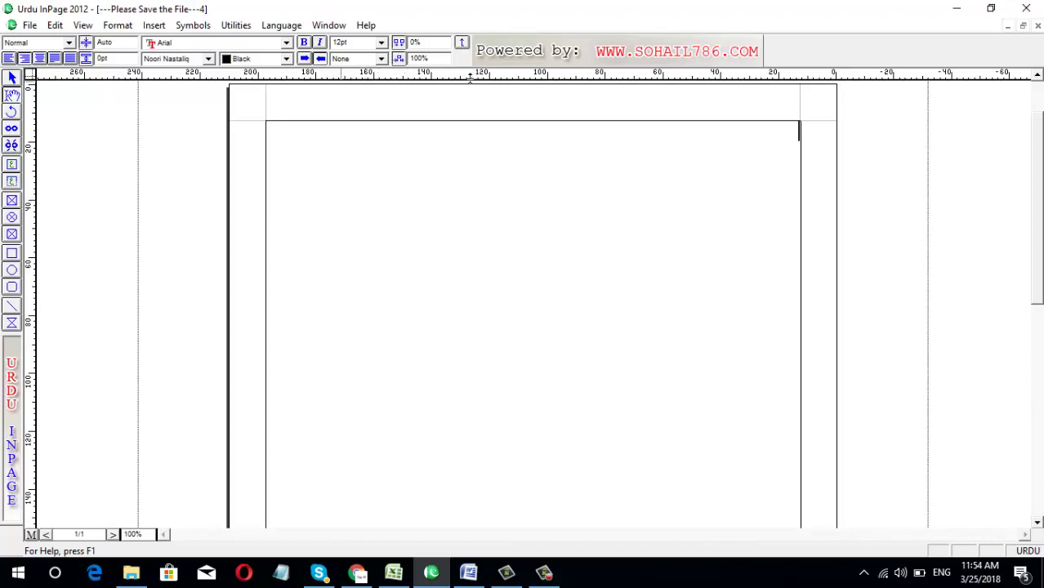
Step: Set the document's general measurement units to Inches in Document preferences
left_click(122, 27)
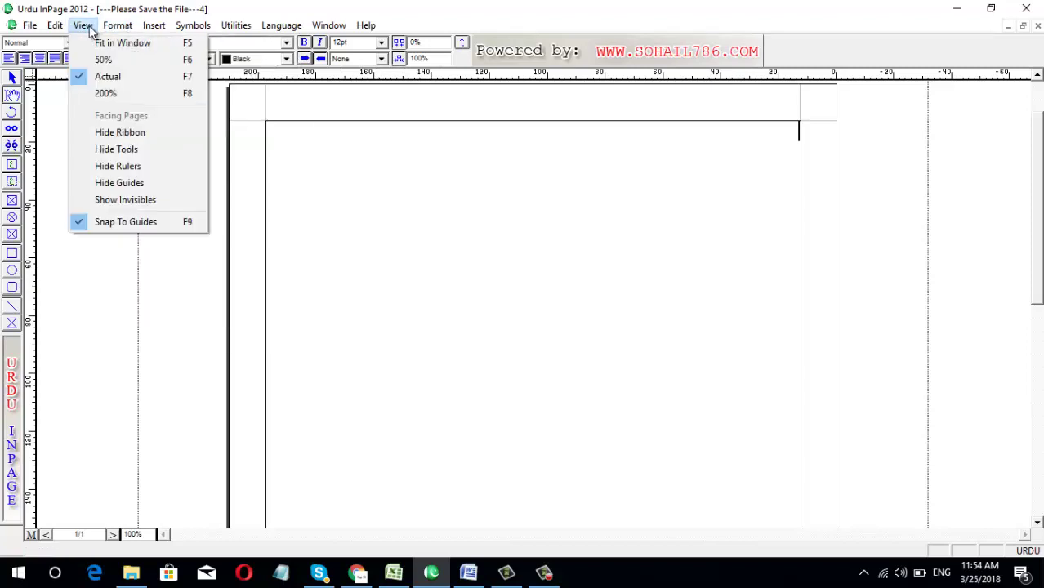
mouse_move(55, 25)
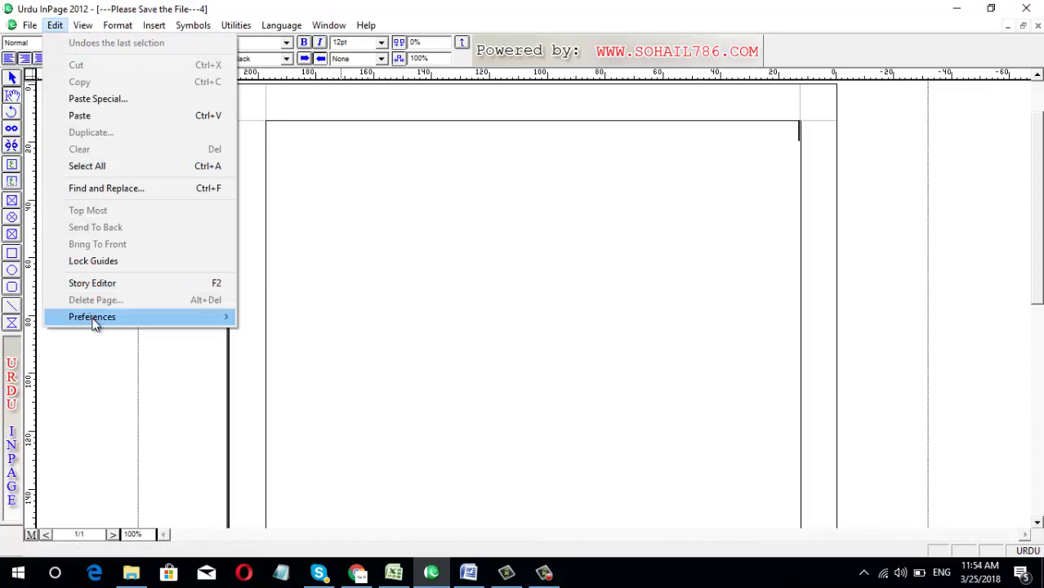
mouse_move(94, 323)
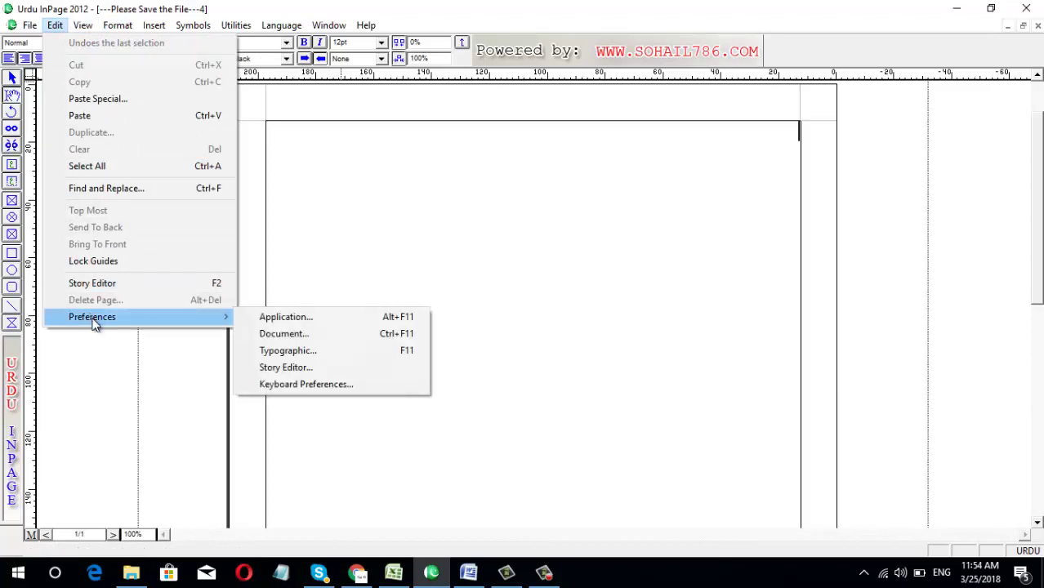
left_click(304, 334)
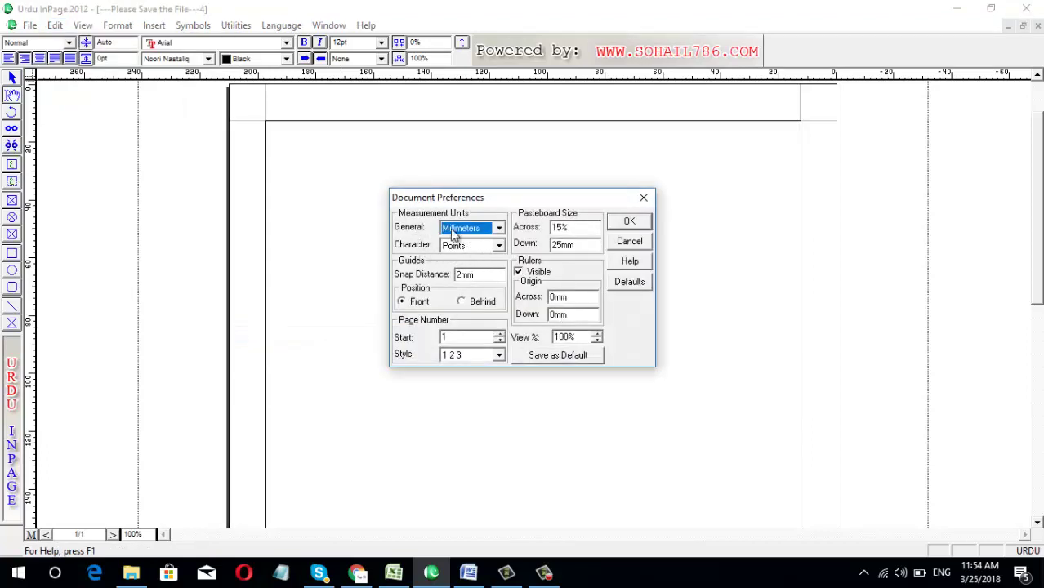
left_click(499, 229)
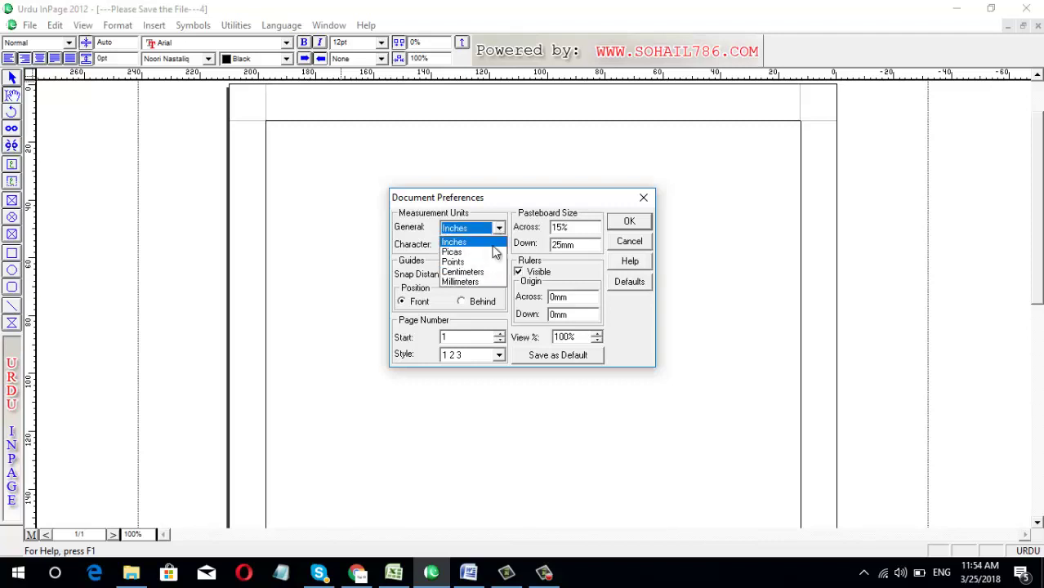
left_click(490, 243)
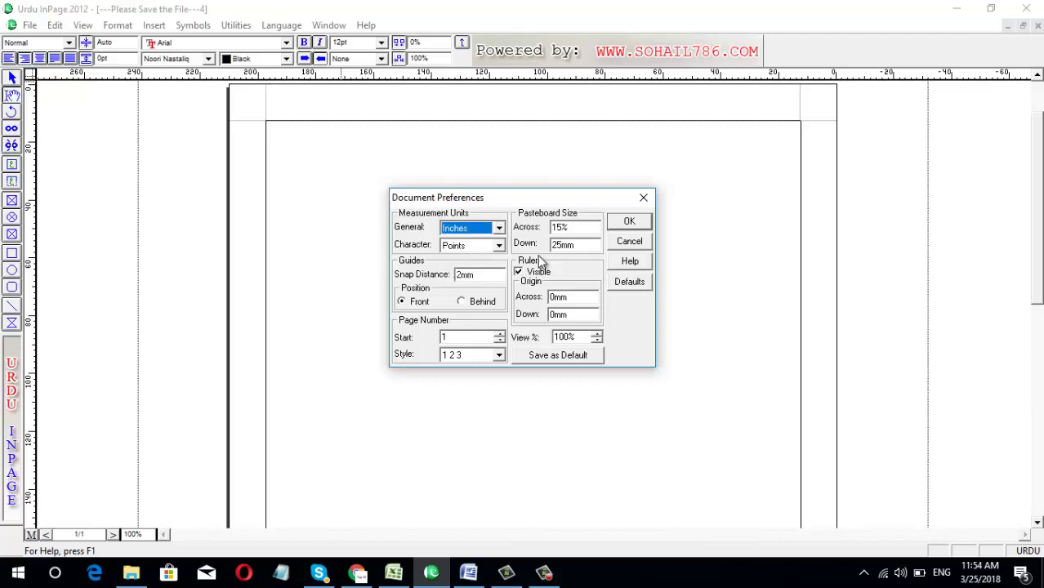
left_click(629, 228)
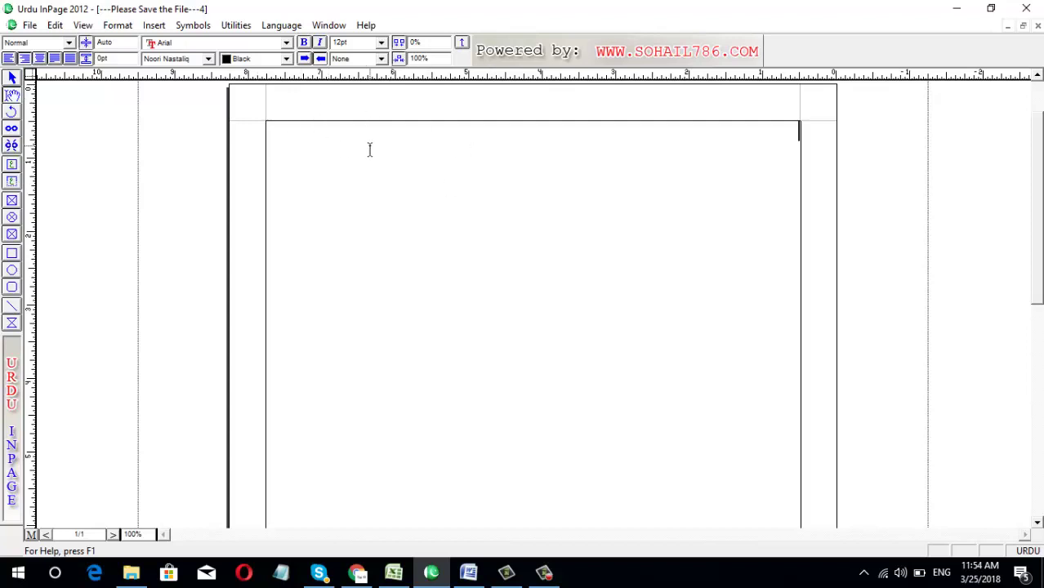
left_click(471, 574)
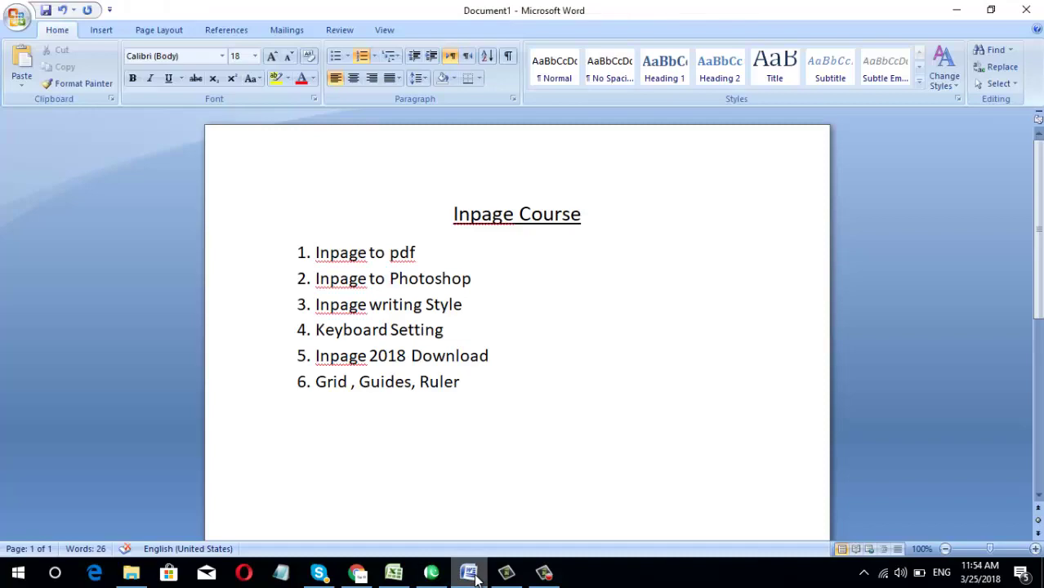
left_click(472, 574)
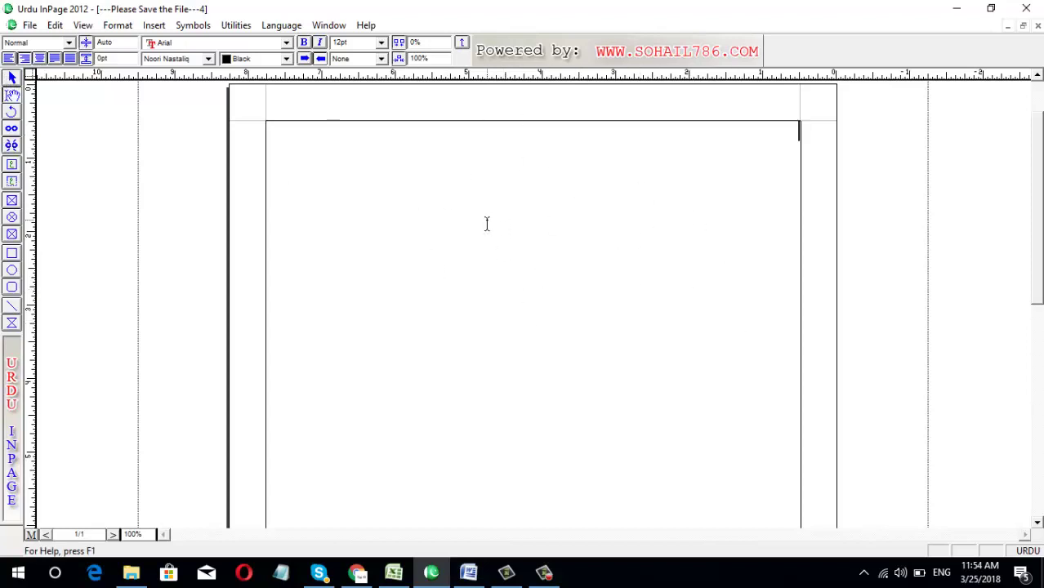
Step: Draw a rectangle of about 3.302 by 2.021 inches in the middle of the page
left_click(11, 253)
left_click_drag(400, 268, 642, 416)
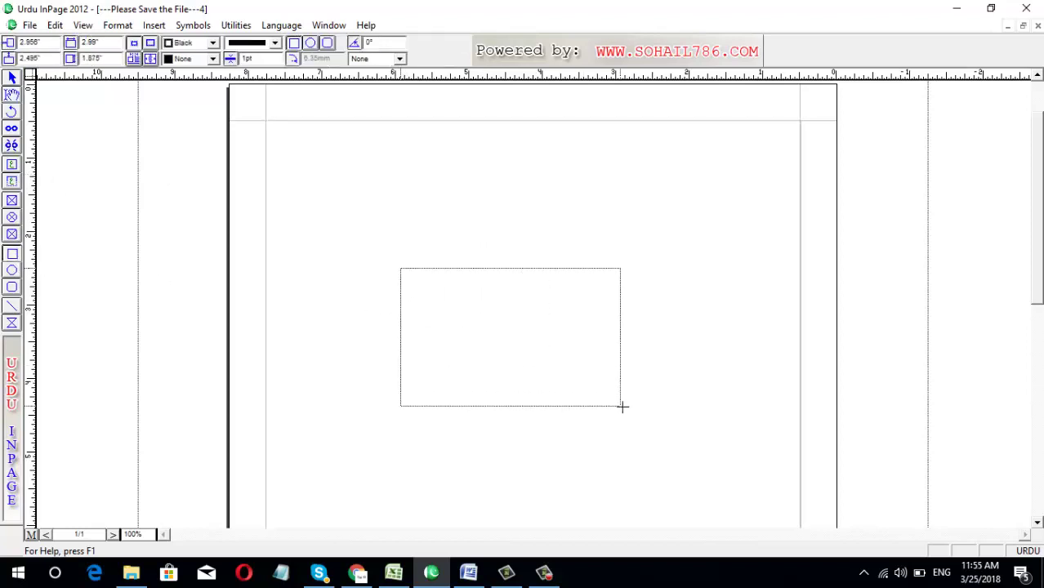
left_click(12, 78)
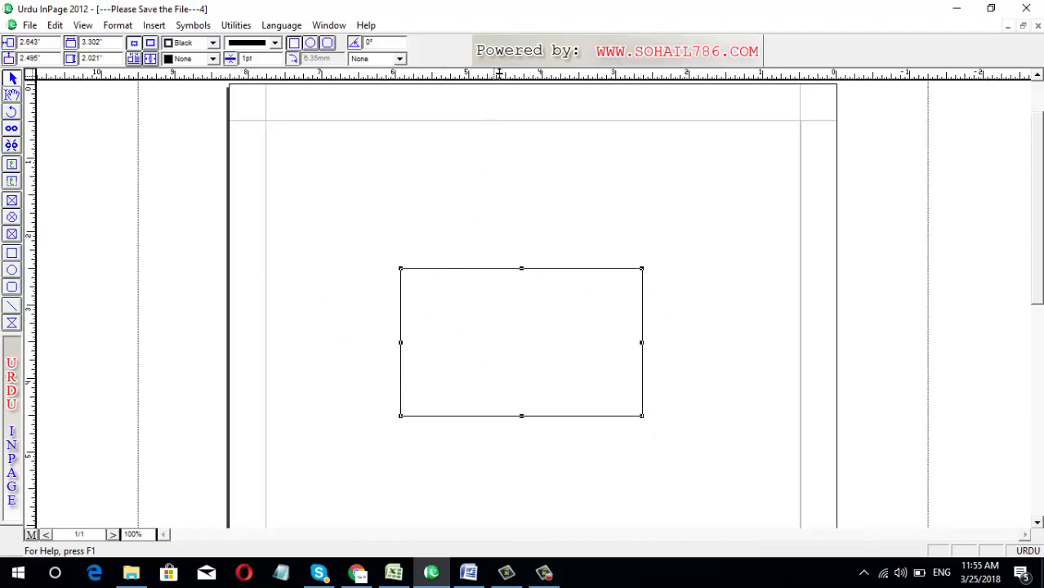
Step: Place guides along the rectangle's top, bottom, left and right edges
left_click_drag(499, 74, 521, 268)
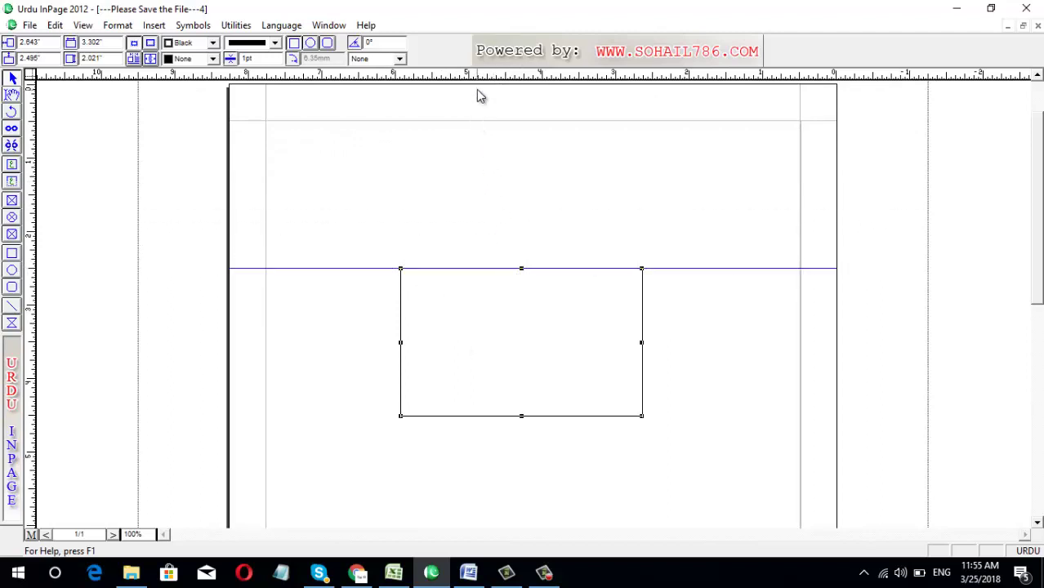
left_click_drag(479, 77, 497, 397)
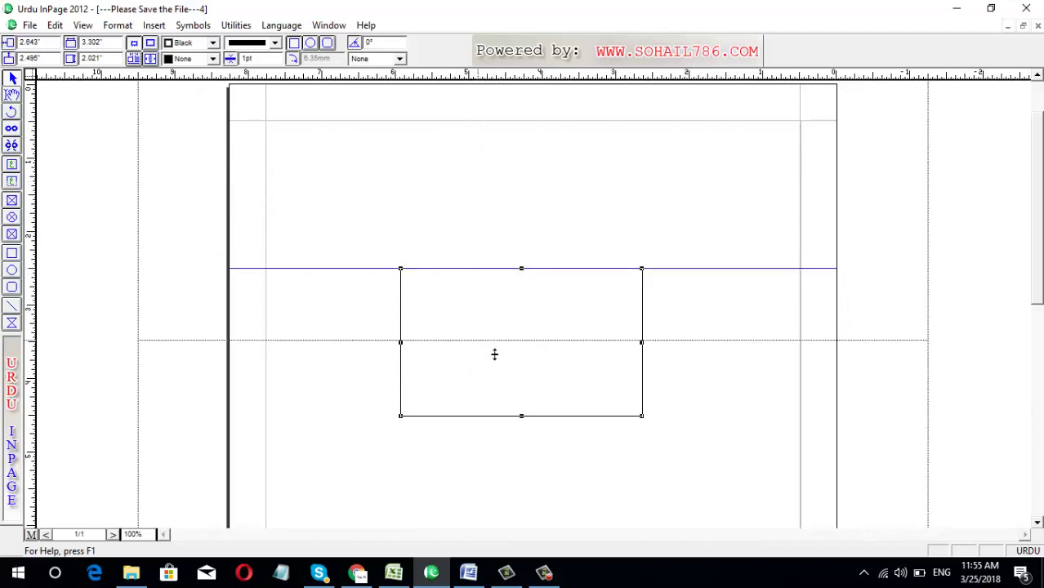
left_click_drag(497, 397, 497, 416)
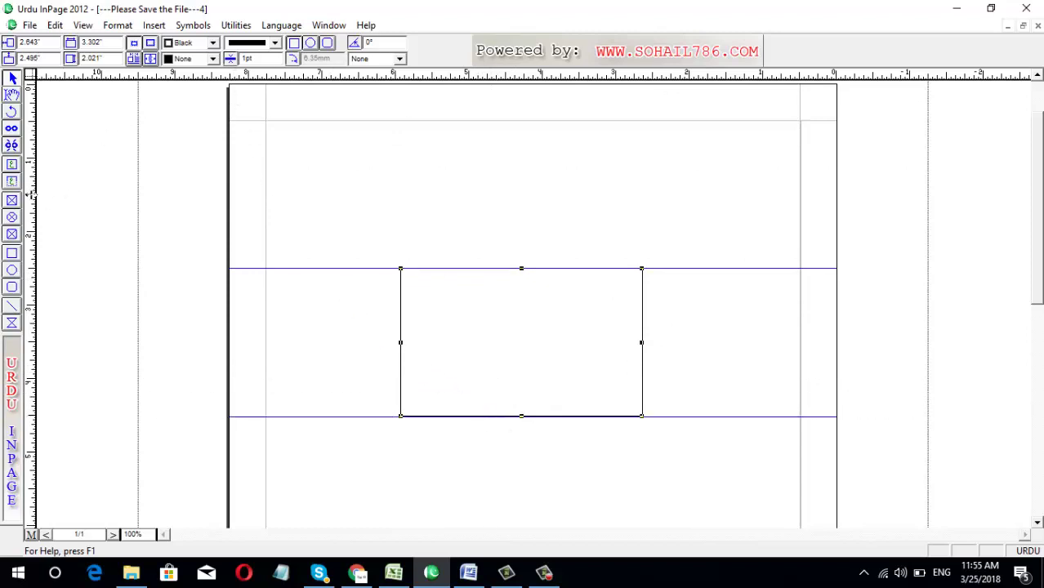
left_click_drag(31, 200, 400, 236)
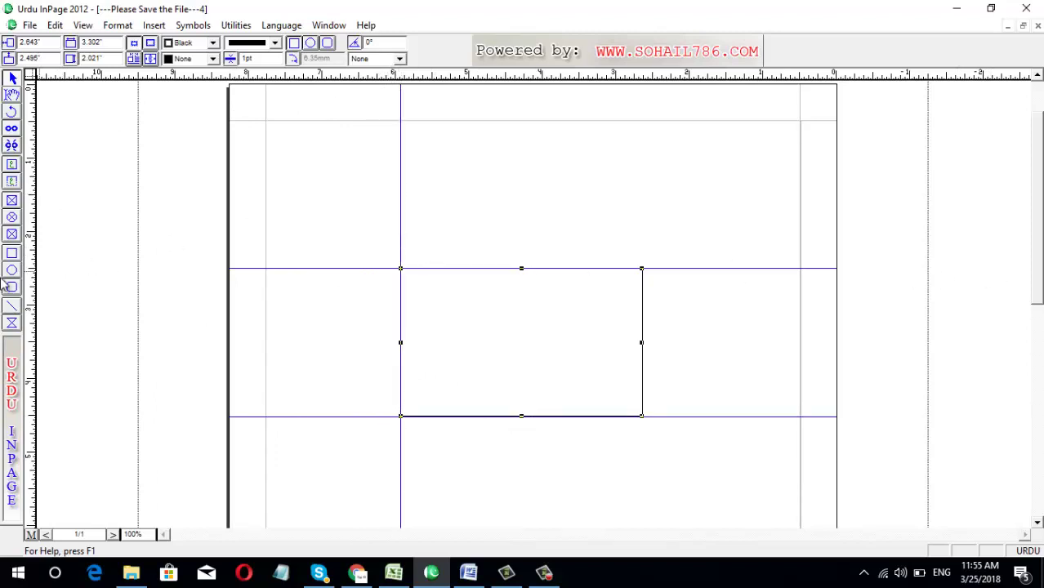
left_click_drag(29, 275, 642, 312)
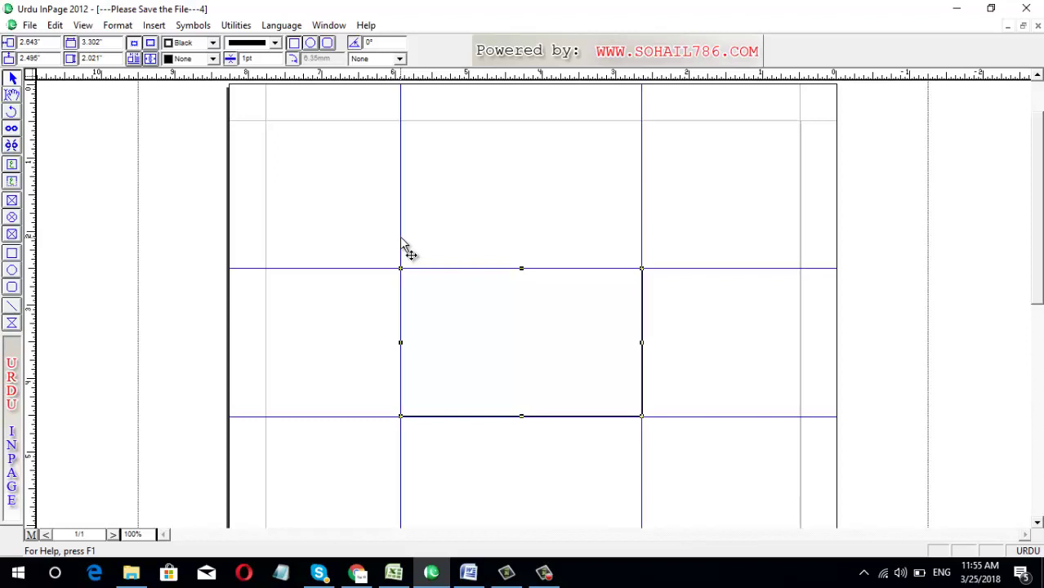
left_click_drag(401, 237, 402, 244)
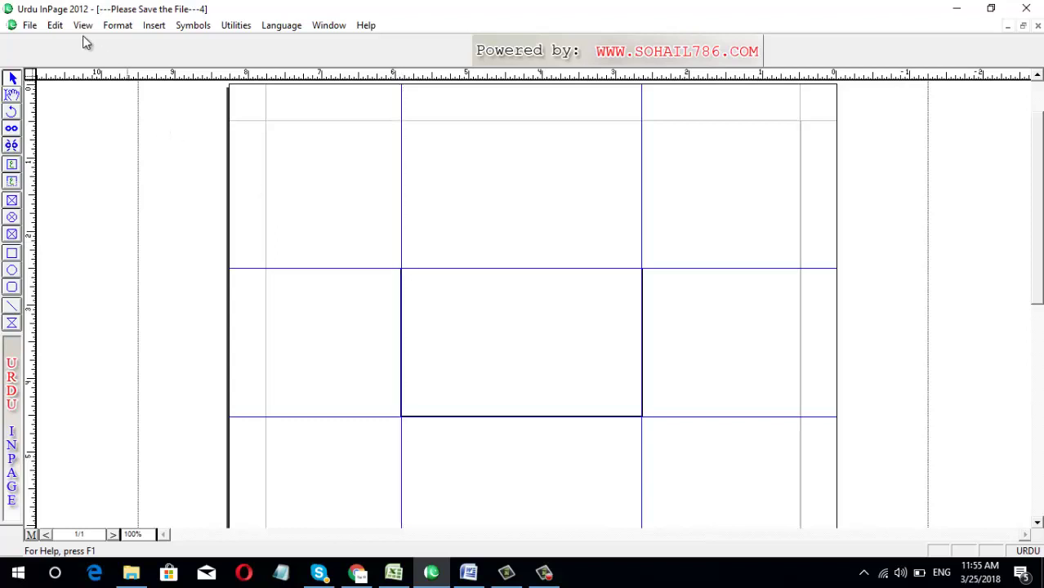
left_click(55, 25)
mouse_move(75, 25)
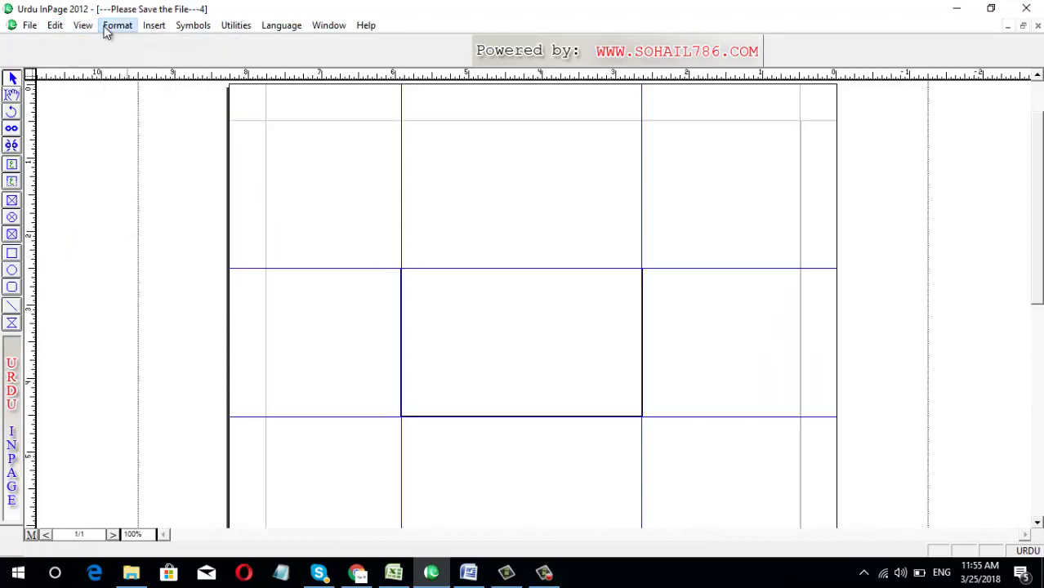
mouse_move(107, 29)
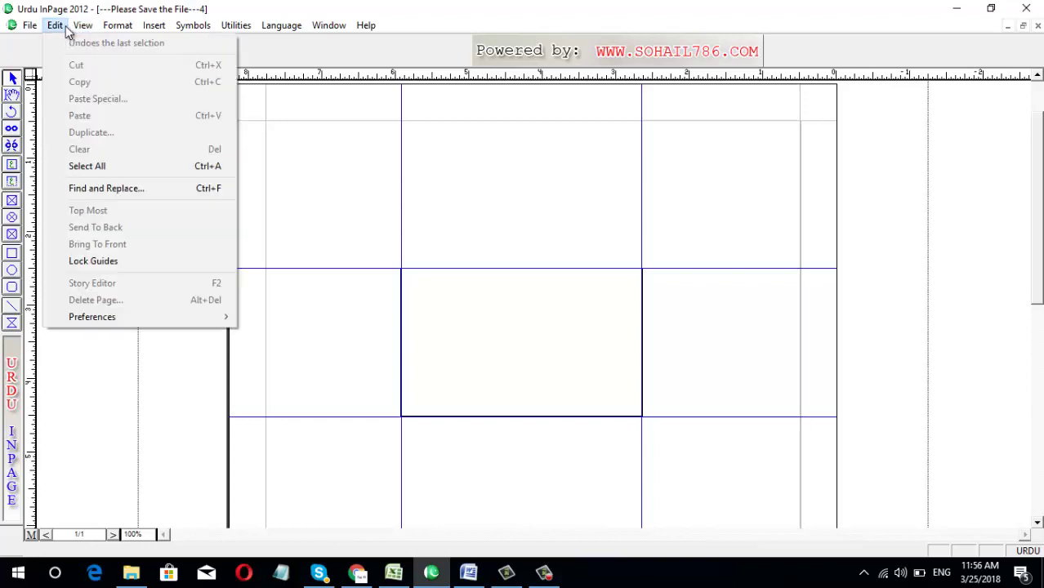
left_click(114, 263)
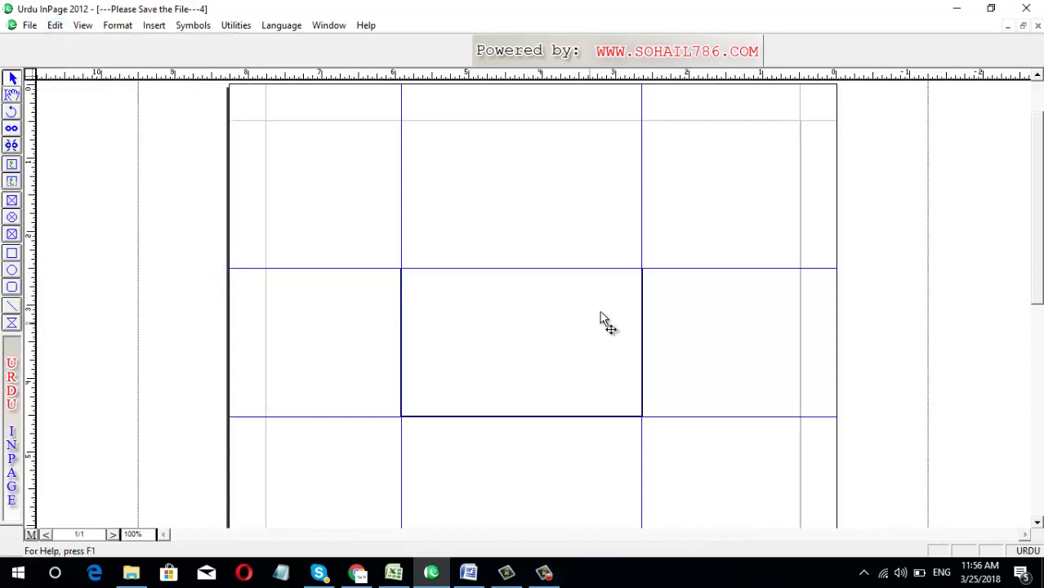
left_click(643, 245)
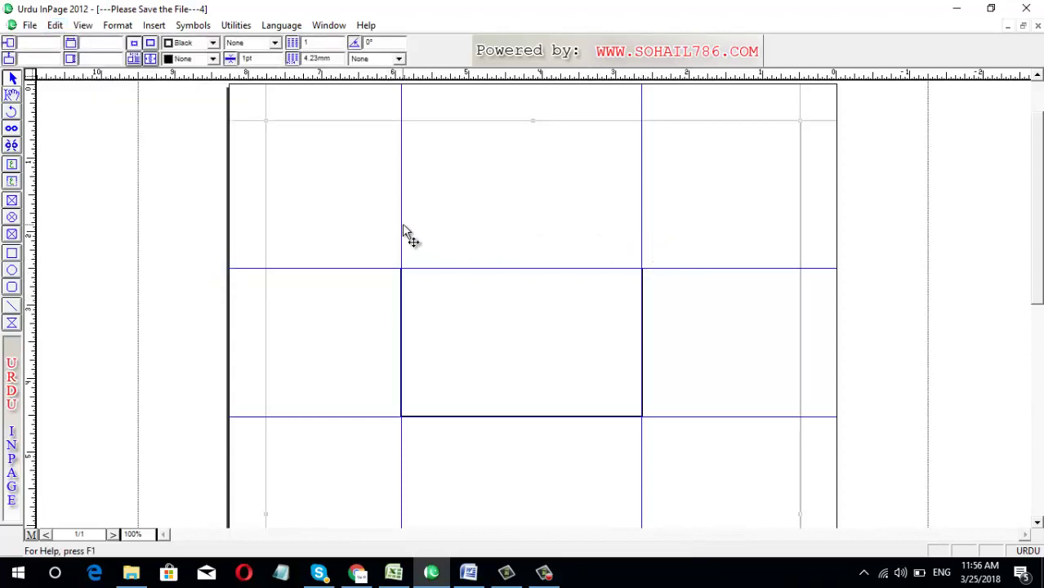
left_click(55, 25)
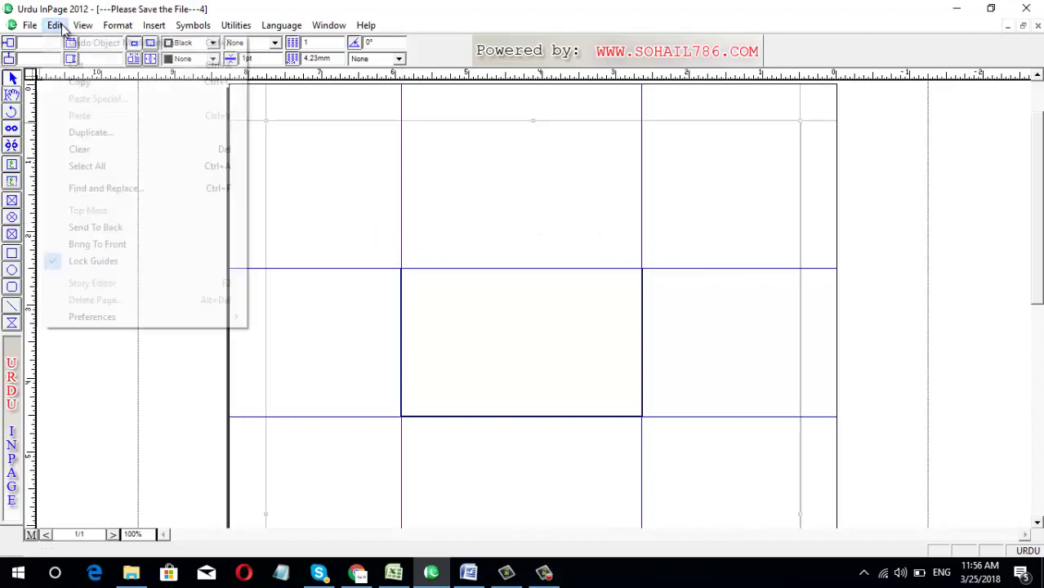
left_click(92, 263)
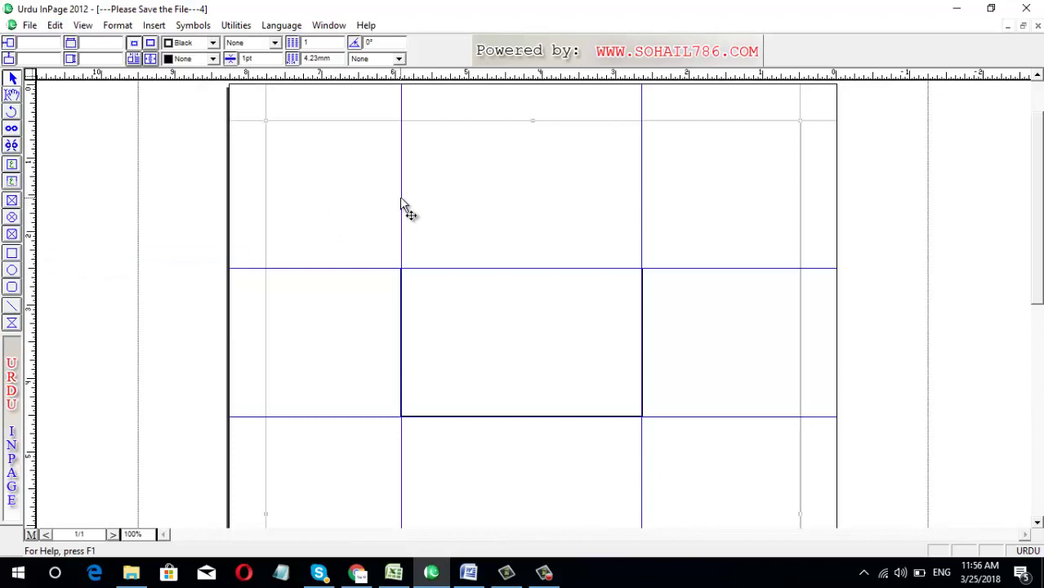
mouse_move(401, 200)
left_mouse_down()
mouse_move(385, 237)
mouse_move(400, 237)
left_mouse_up()
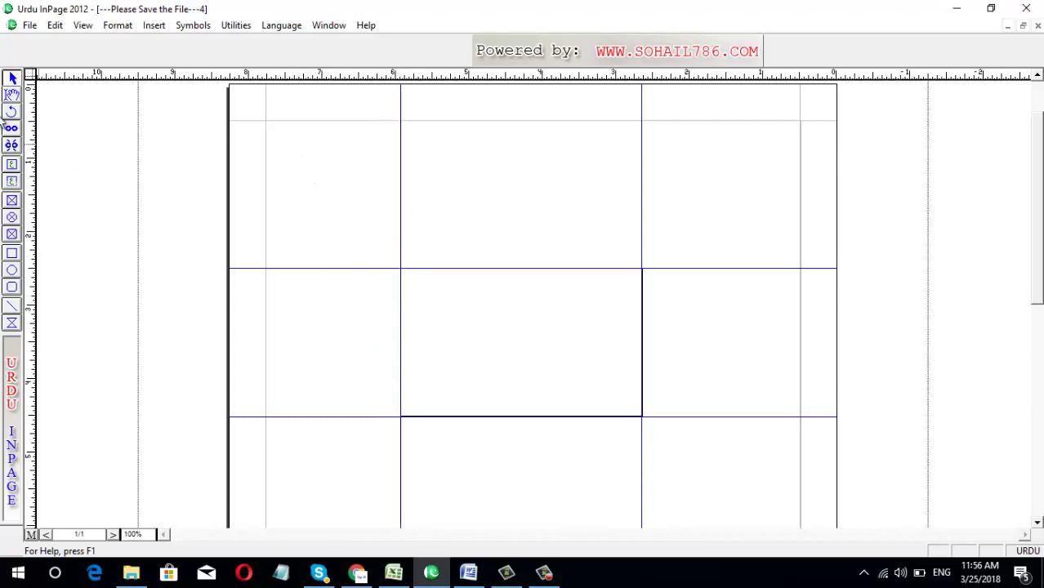
Step: Switch to the Text tool and activate the page's text box
left_click(12, 95)
left_click(494, 354)
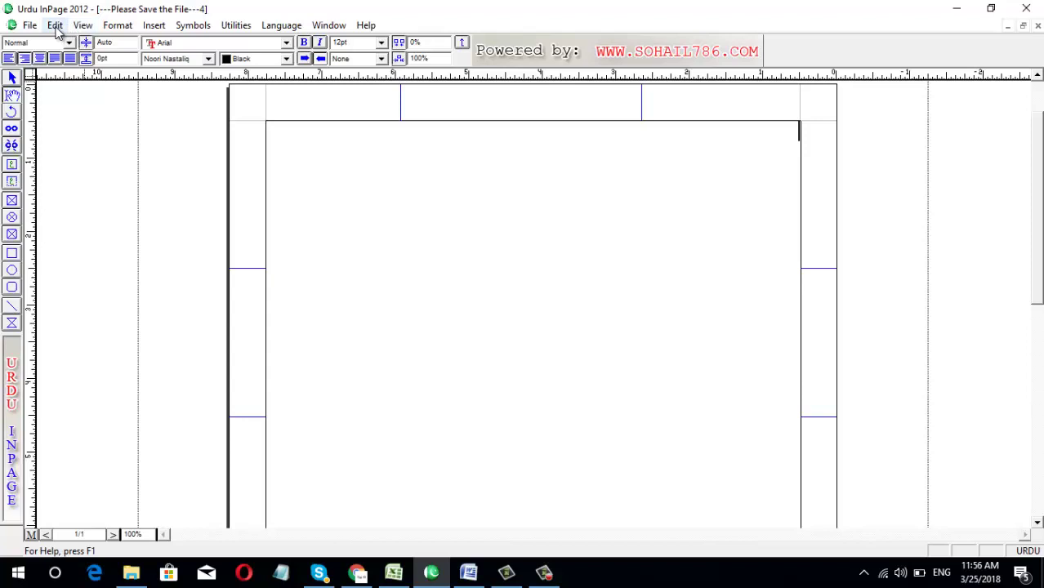
Step: In Format > Guides, remove the 2.495" and 4.516" horizontal and 2.664" and 5.945" vertical guides
left_click(109, 26)
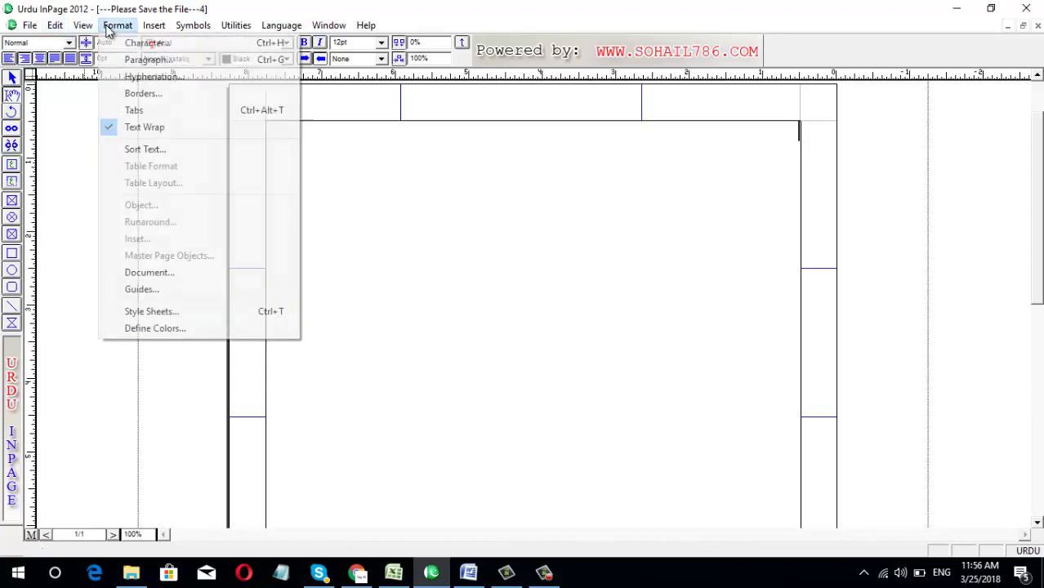
left_click(141, 289)
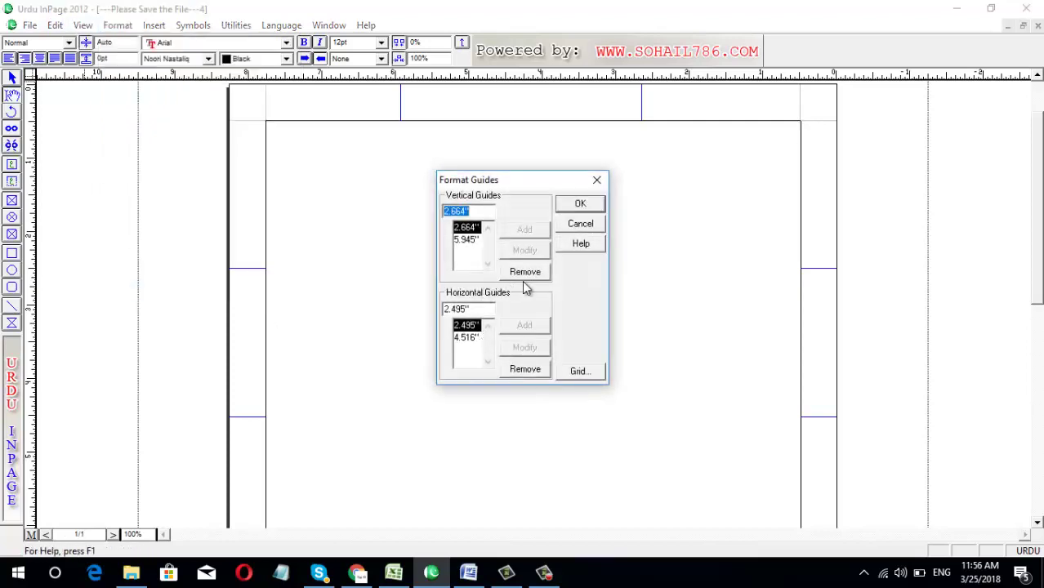
left_click(525, 369)
left_click(531, 276)
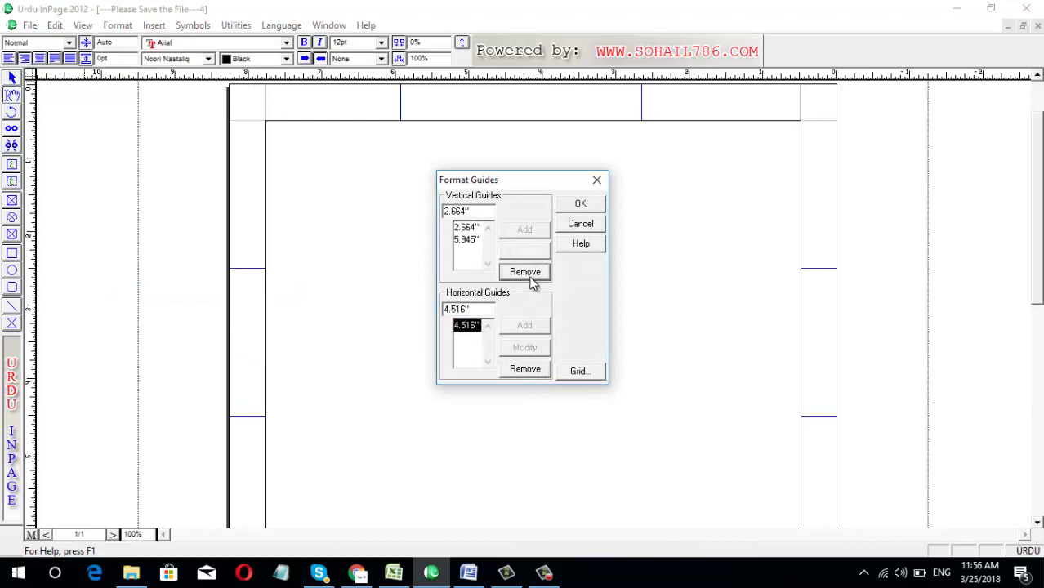
left_click(531, 281)
left_click(515, 370)
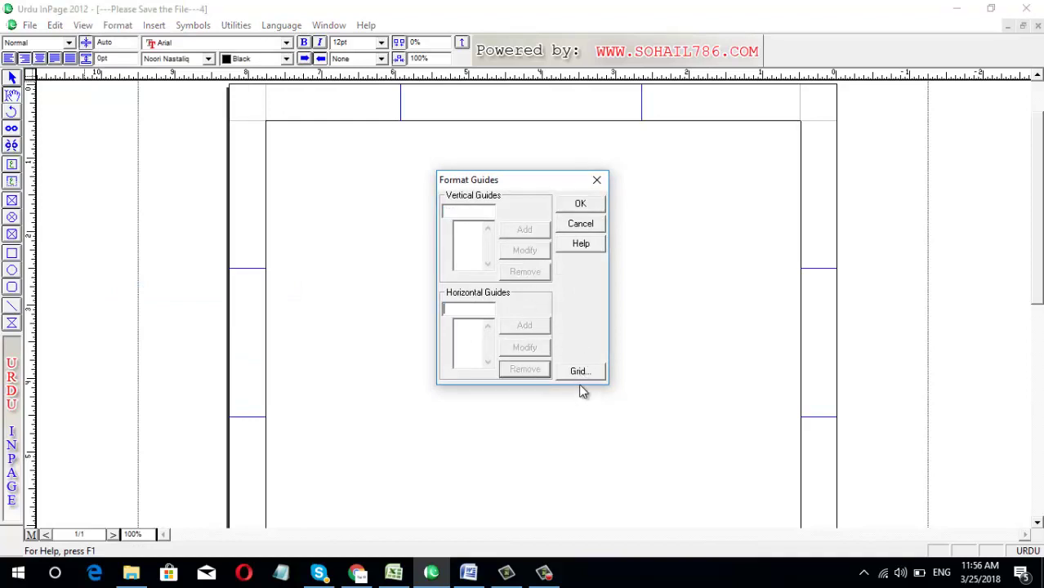
mouse_move(580, 388)
left_mouse_down()
mouse_move(555, 357)
mouse_move(615, 392)
left_mouse_up()
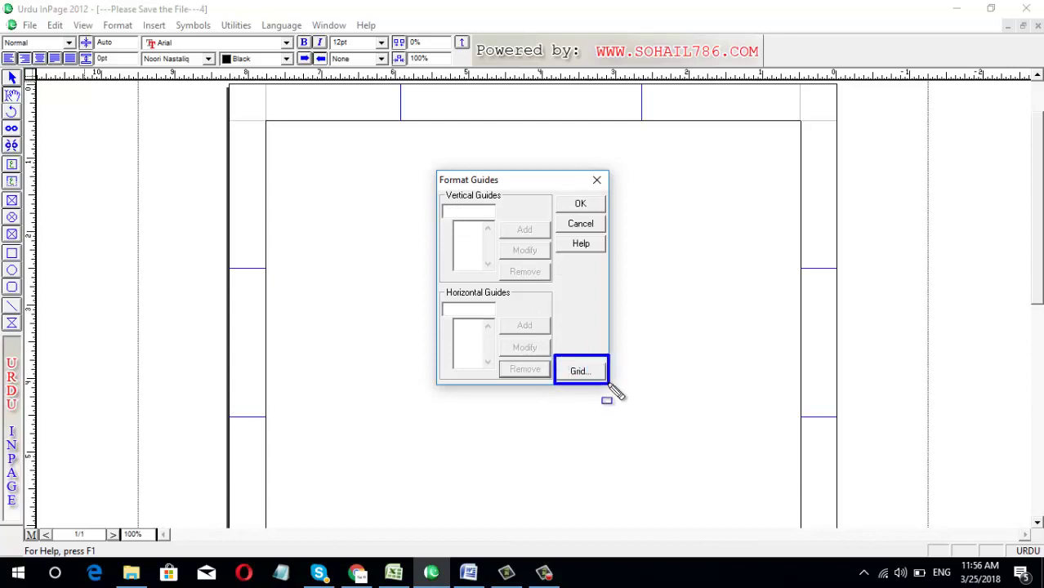
Step: Define a grid of 0.5" horizontal and vertical cells, replacing the existing guides
key("Escape")
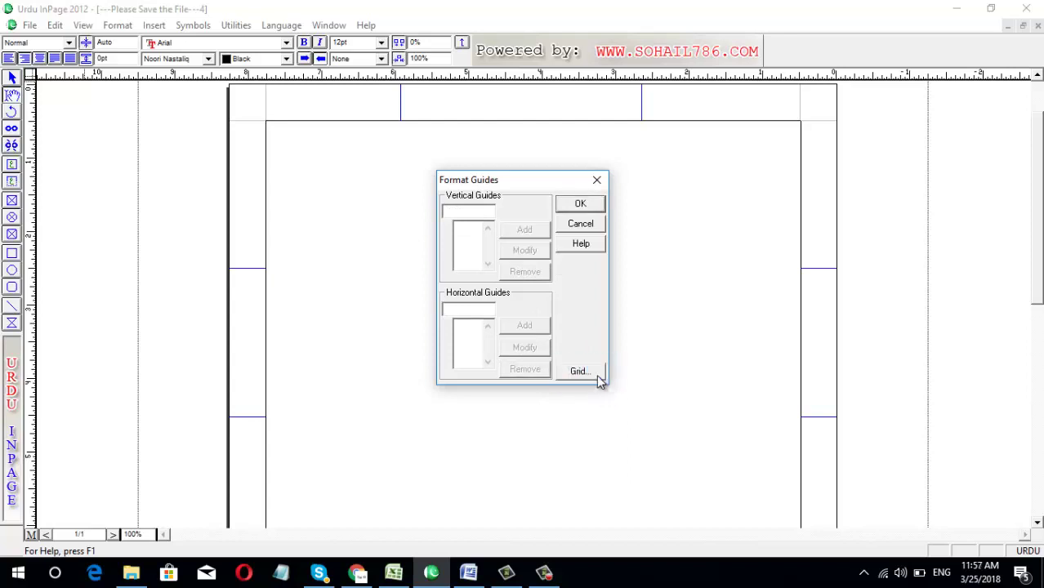
left_click(599, 379)
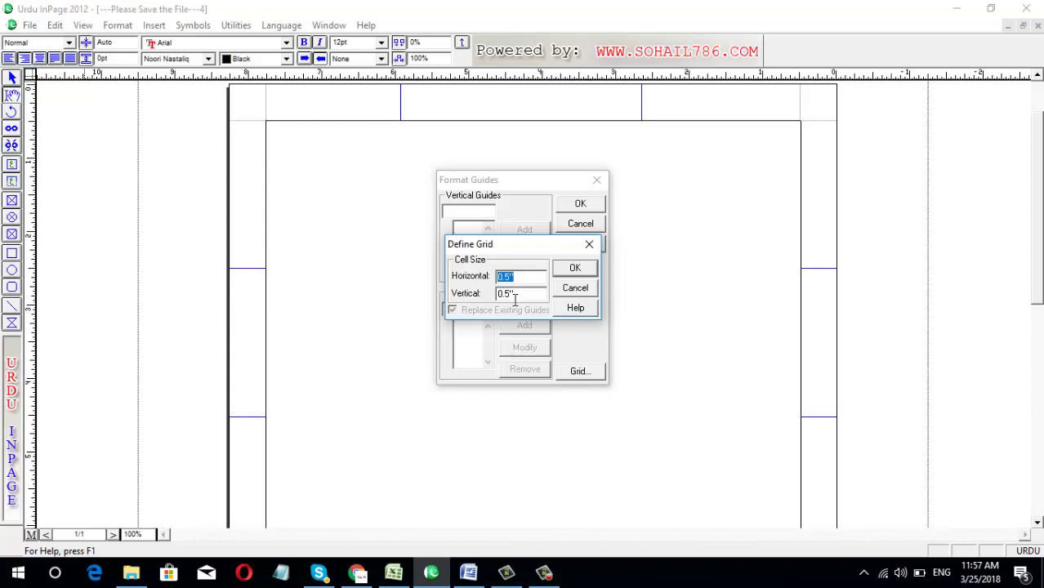
left_click(572, 271)
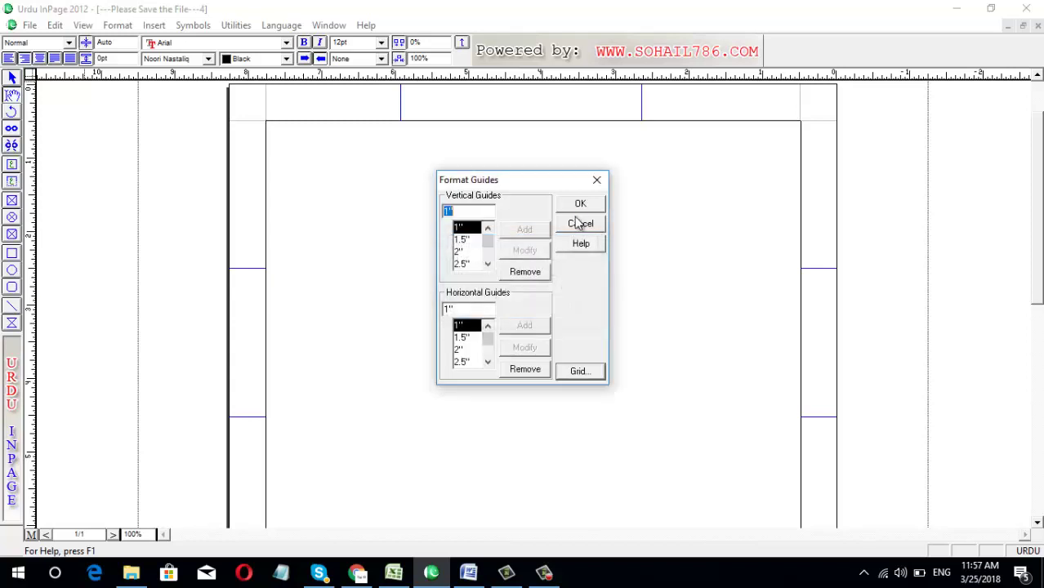
Step: Apply the grid guides and inspect the half-inch grid across the page with the Pointer tool
left_click(580, 204)
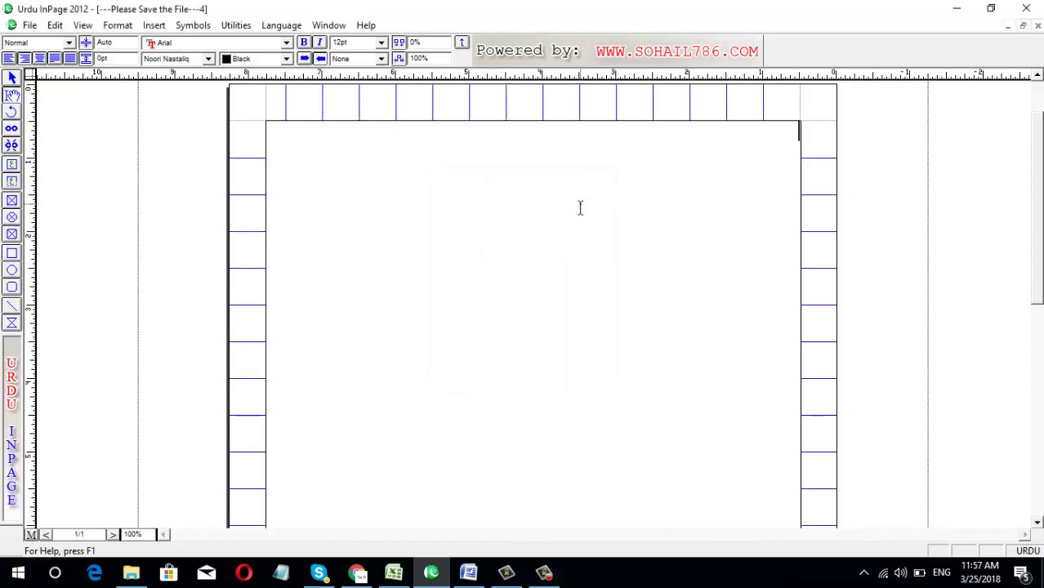
left_click(15, 78)
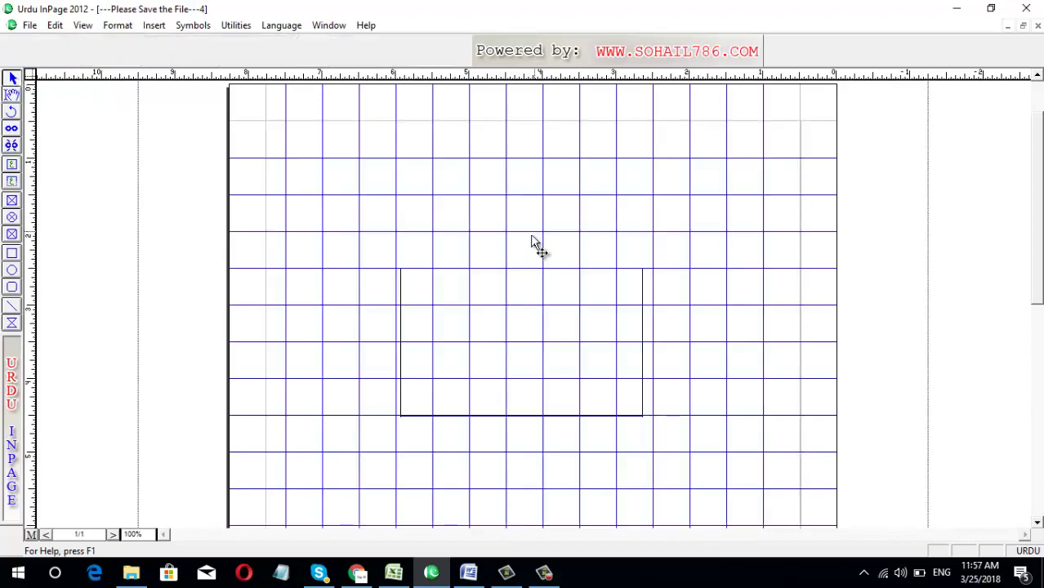
left_click(585, 310)
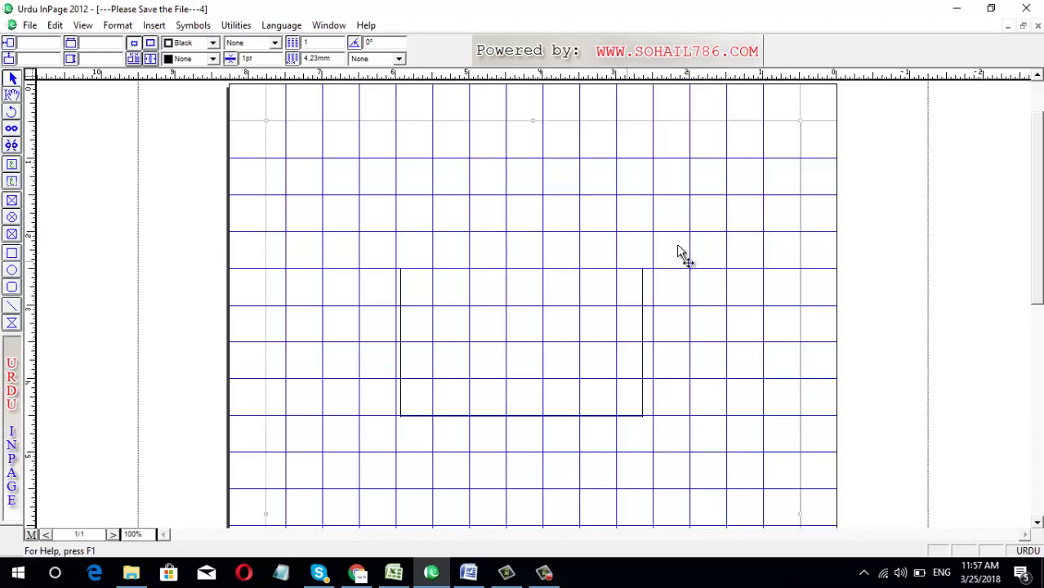
left_click_drag(1036, 227, 1041, 237)
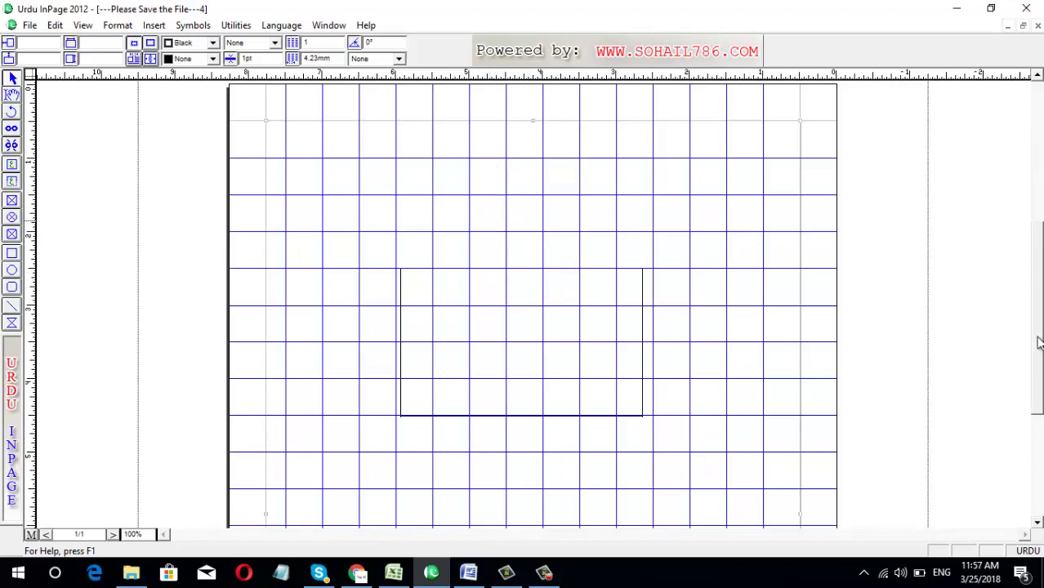
scroll(1041, 237, "up", 3)
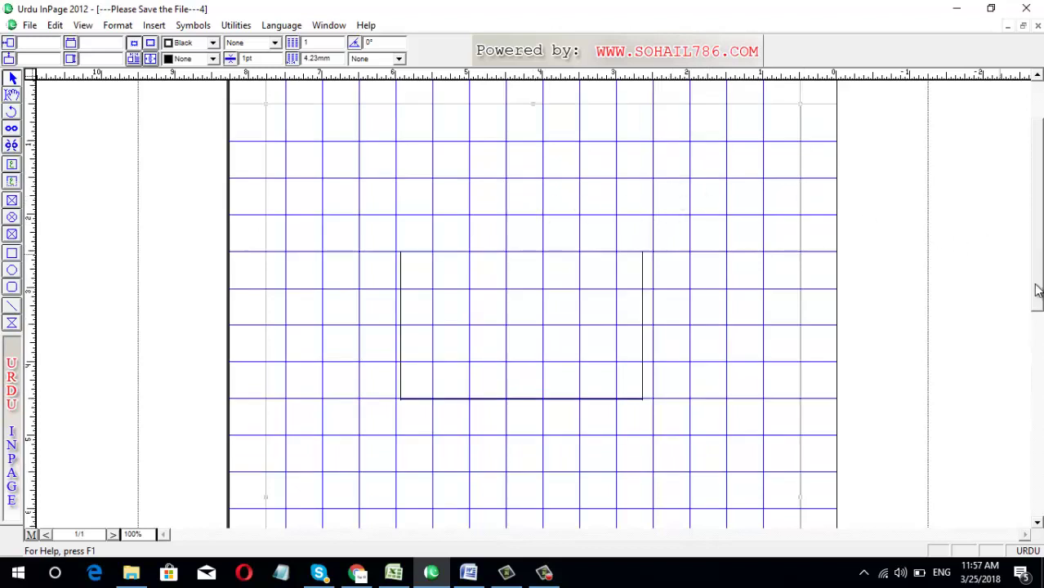
scroll(1037, 290, "up", 1)
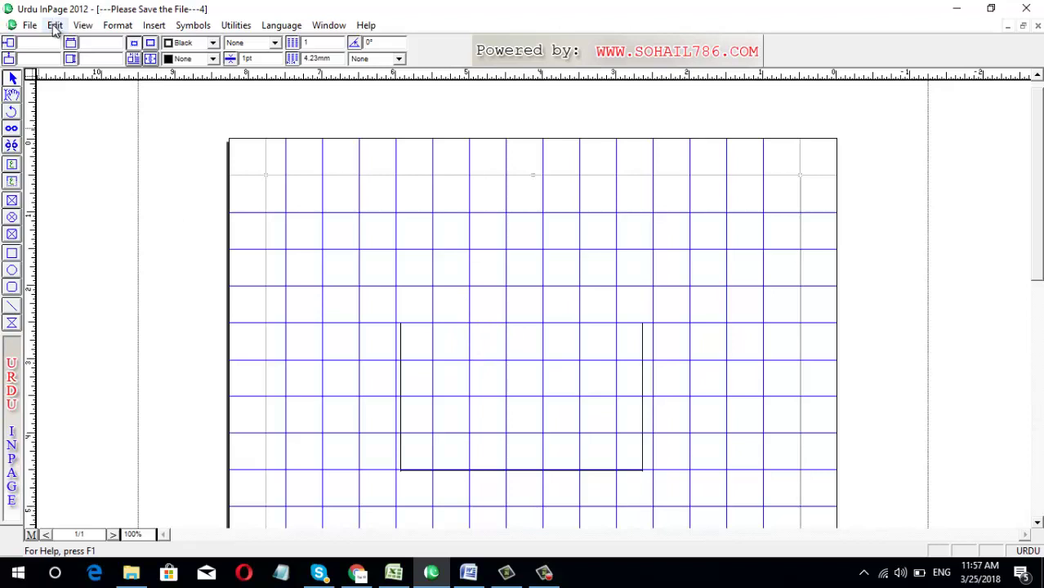
Step: Reopen Format > Guides and remove every horizontal guide, starting from 1"
left_click(117, 26)
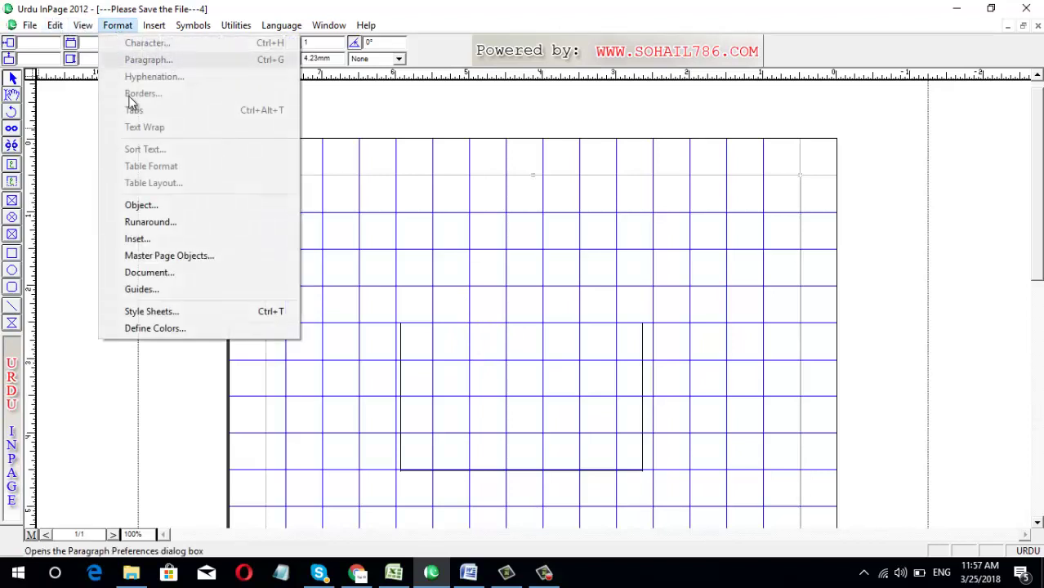
left_click(139, 289)
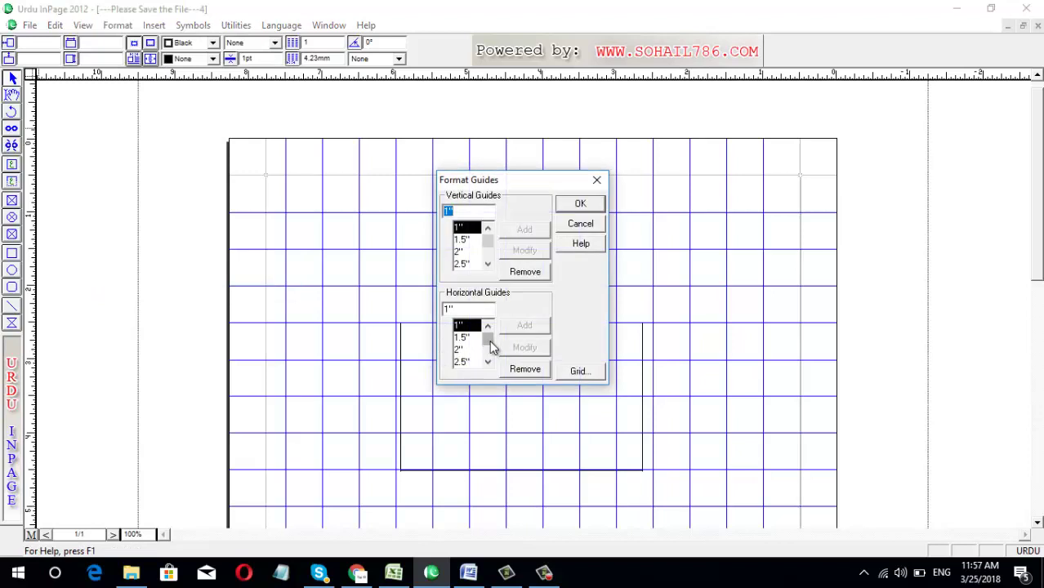
left_click(523, 369)
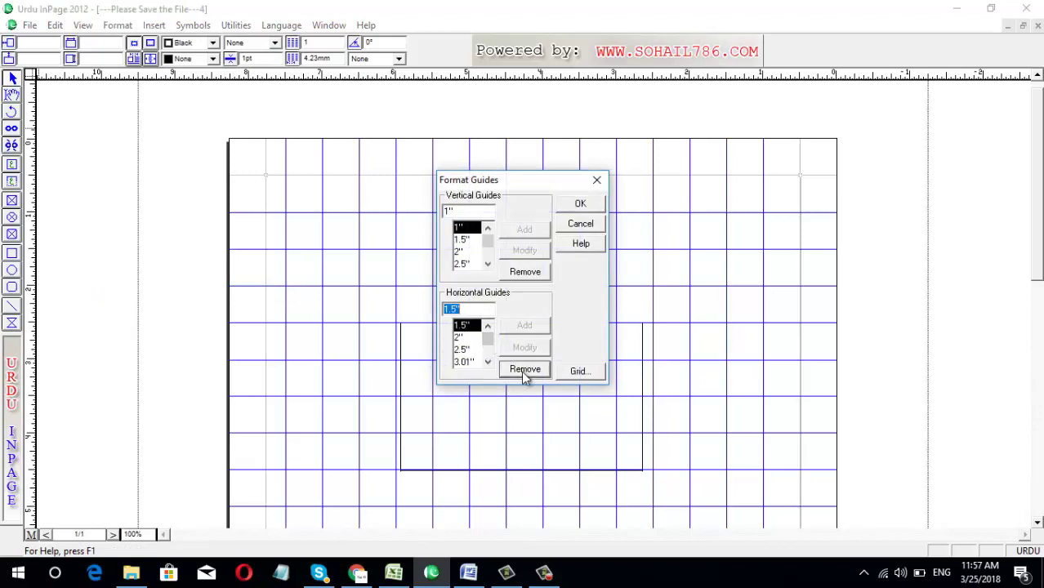
left_click(523, 369)
left_click(523, 369)
left_click(524, 369)
left_click(524, 369)
left_click(524, 369)
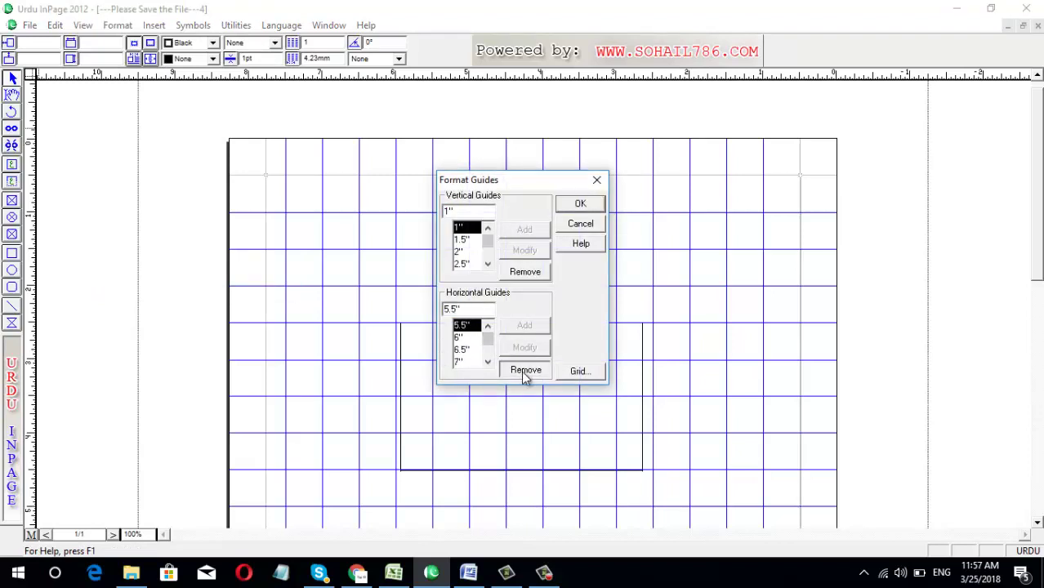
left_click(524, 369)
left_click(524, 369)
left_click(524, 369)
left_click(524, 369)
left_click(524, 369)
left_click(524, 369)
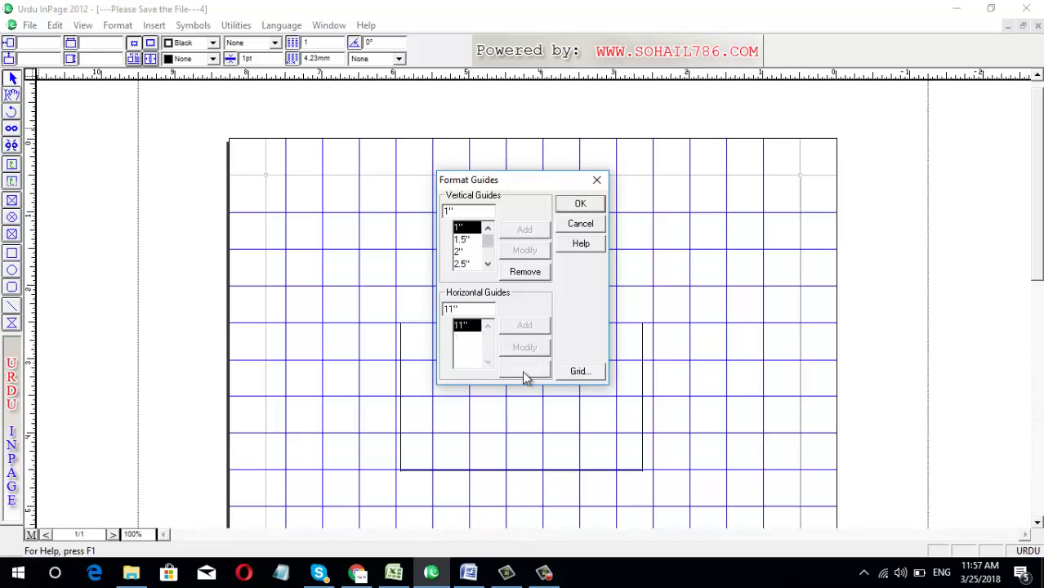
left_click(524, 369)
left_click(523, 272)
left_click(524, 272)
left_click(524, 272)
Step: Remove all remaining vertical guides and apply the empty guide lists
left_click(520, 275)
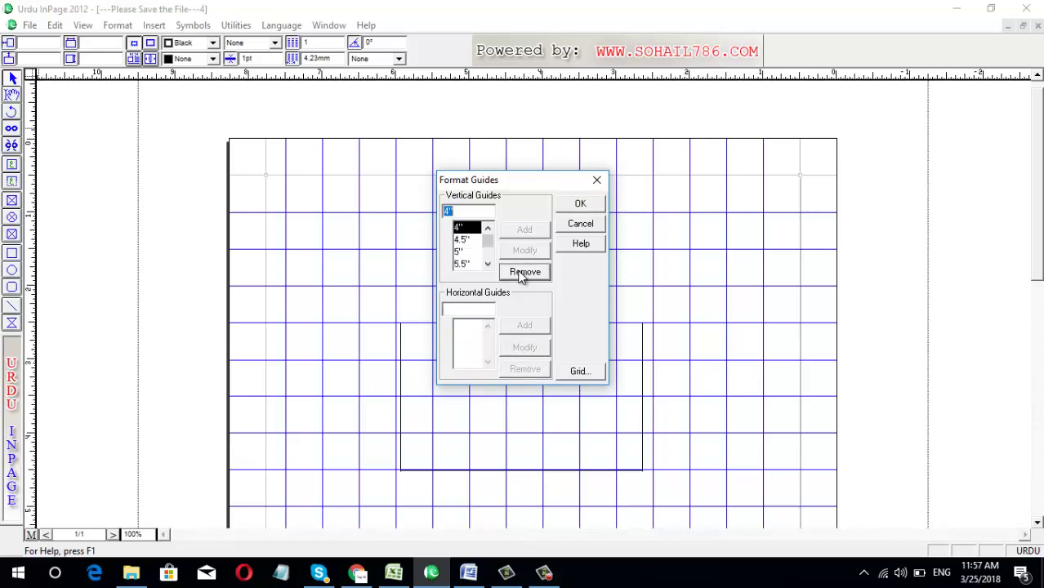
left_click(520, 275)
left_click(520, 274)
left_click(520, 274)
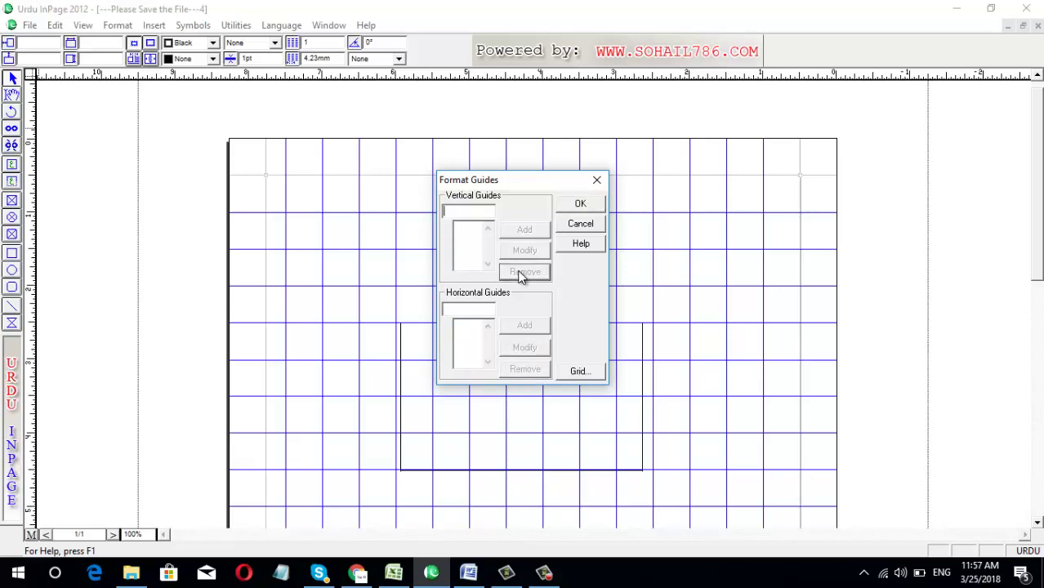
left_click(581, 206)
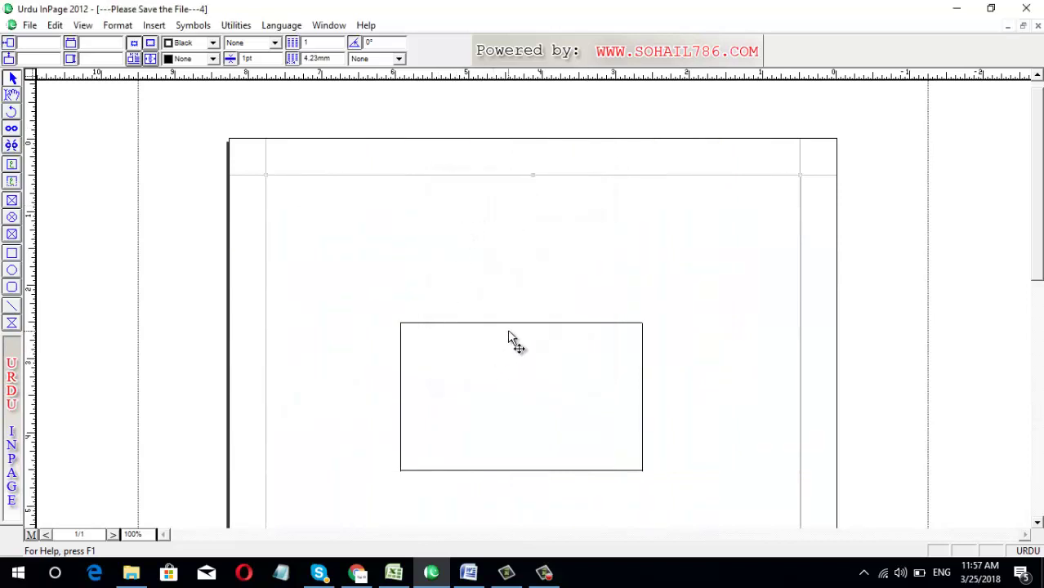
Step: Delete the rectangle from the page, then return to the Word course outline
left_click(515, 328)
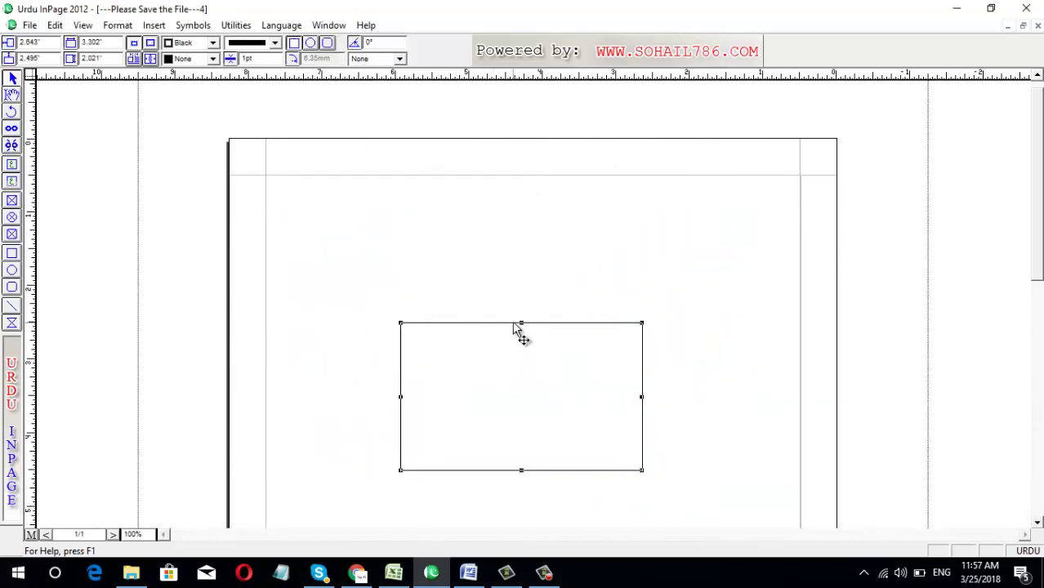
key("Delete")
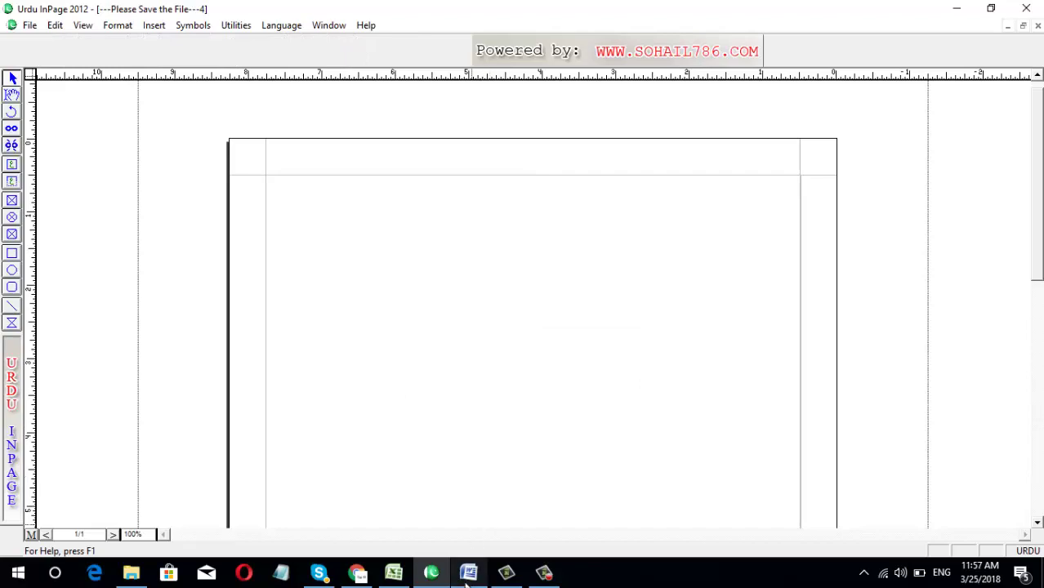
left_click(468, 572)
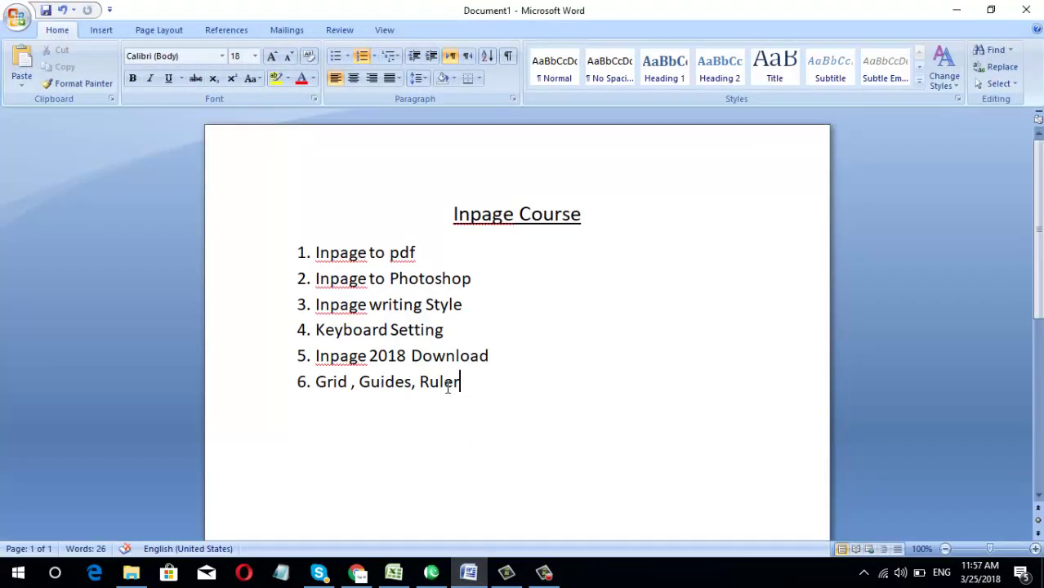